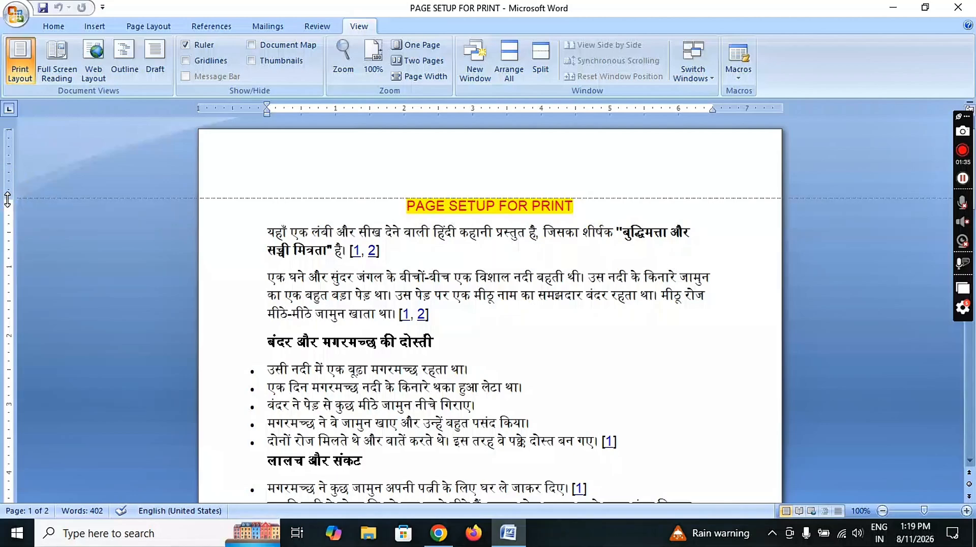
Drag the top margin up on the vertical ruler so the PAGE SETUP FOR PRINT heading sits nearer the page top.
left_click_drag(8, 198, 13, 141)
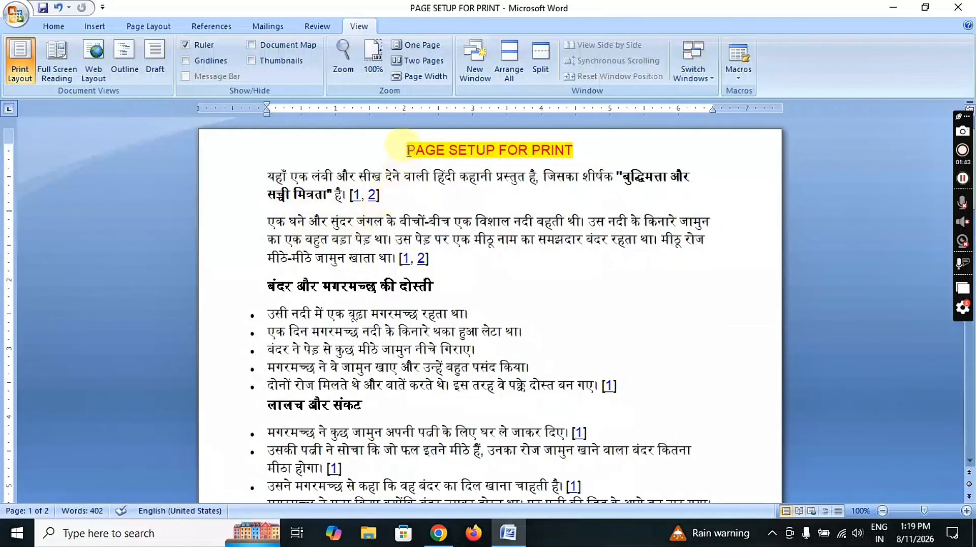
scroll(407, 173, "down", 15)
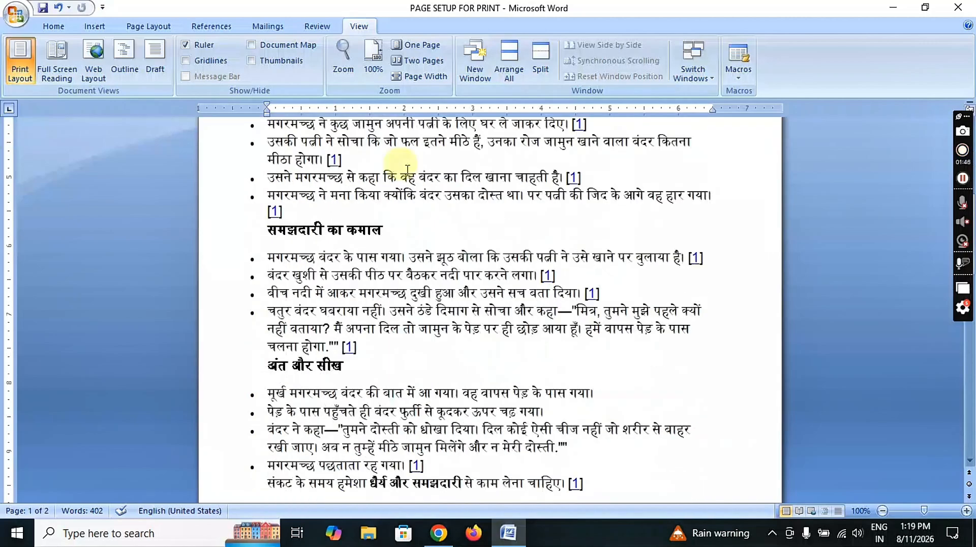
scroll(306, 241, "up", 5)
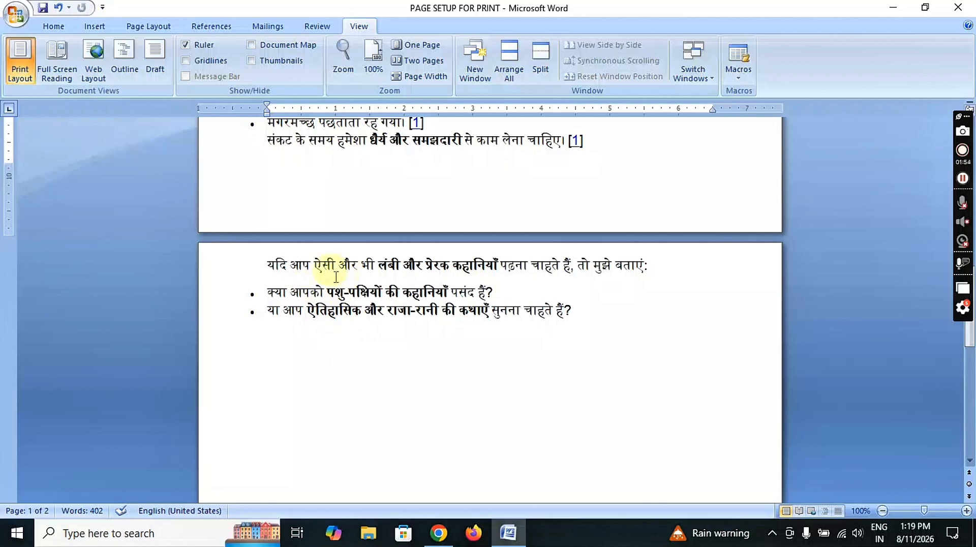
scroll(344, 168, "up", 6)
scroll(338, 183, "down", 3)
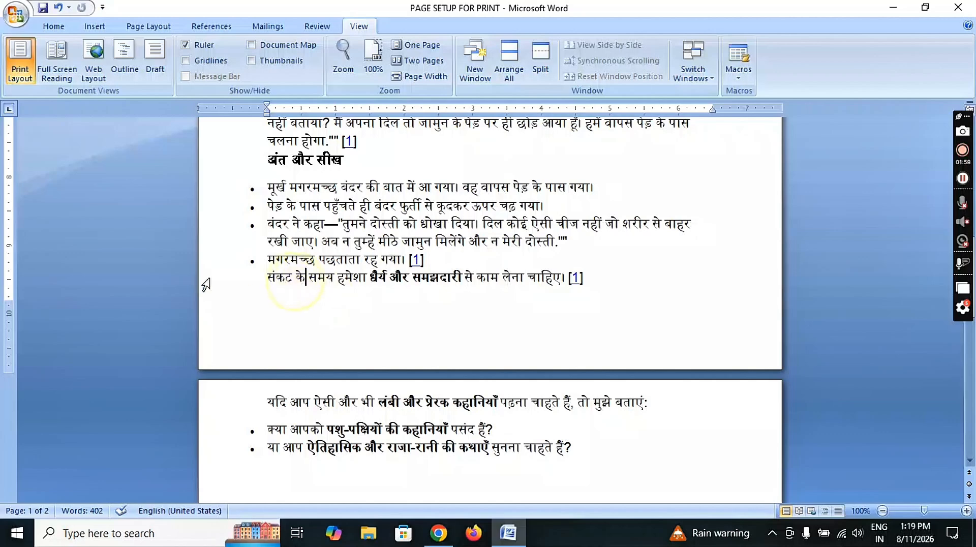
left_click(350, 282)
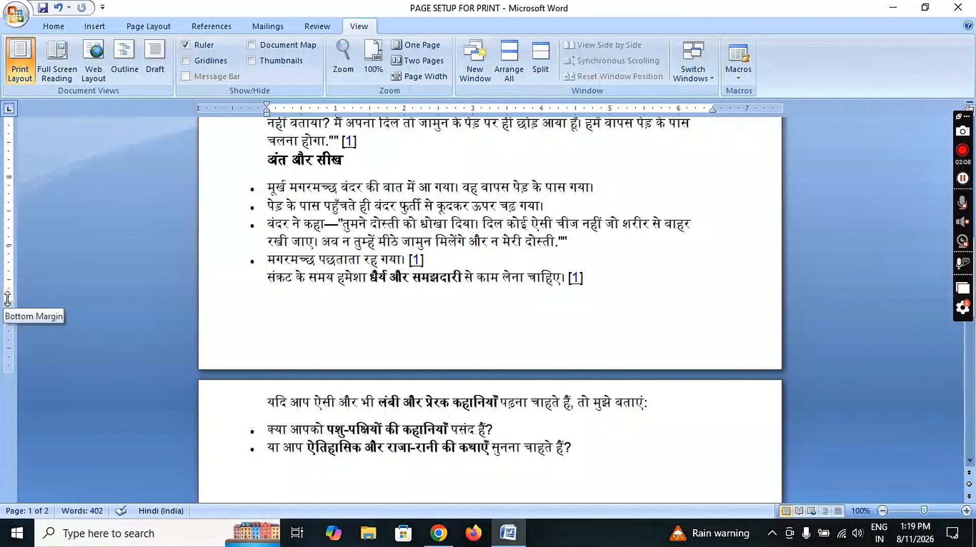
Drag the bottom margin down on the vertical ruler so the closing reader questions end page 1.
left_click_drag(7, 299, 21, 360)
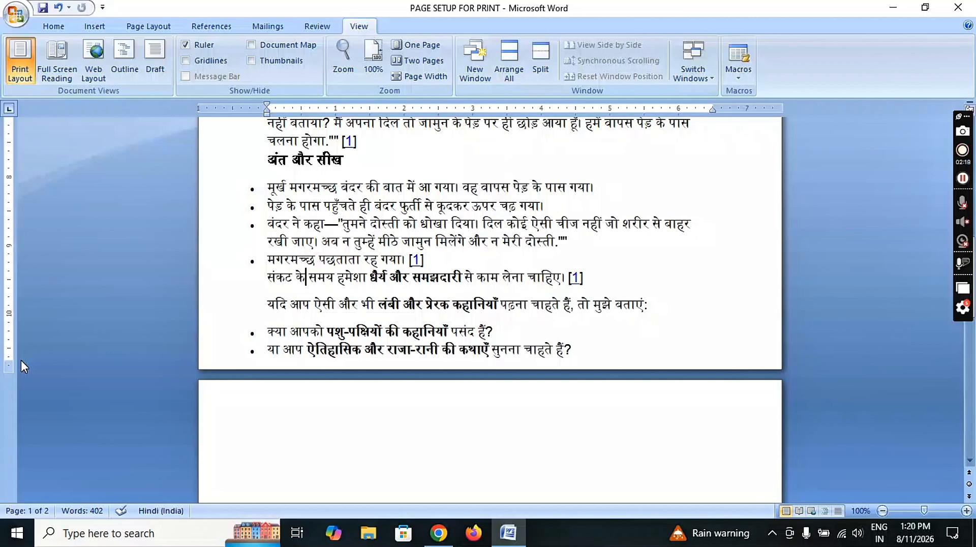
scroll(304, 409, "down", 8)
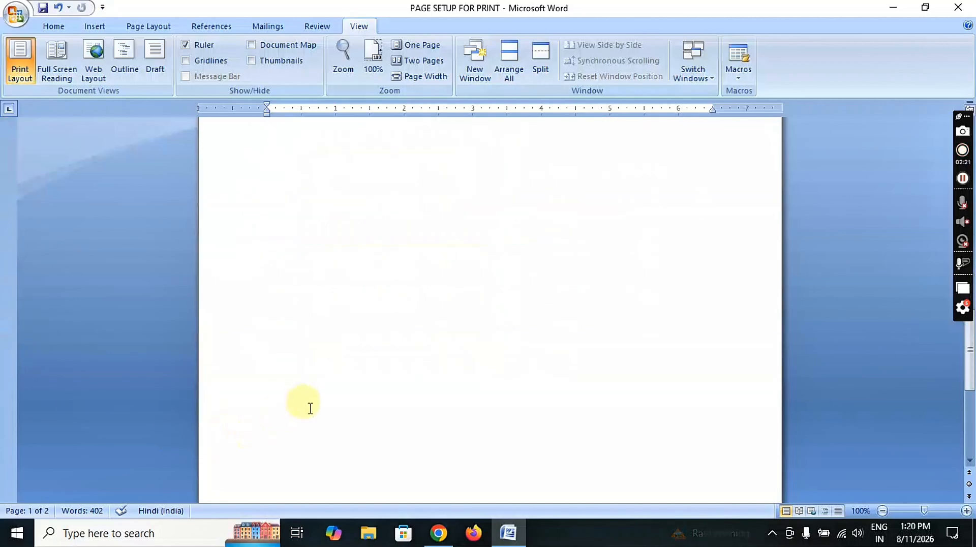
scroll(320, 391, "up", 19)
scroll(366, 335, "up", 5)
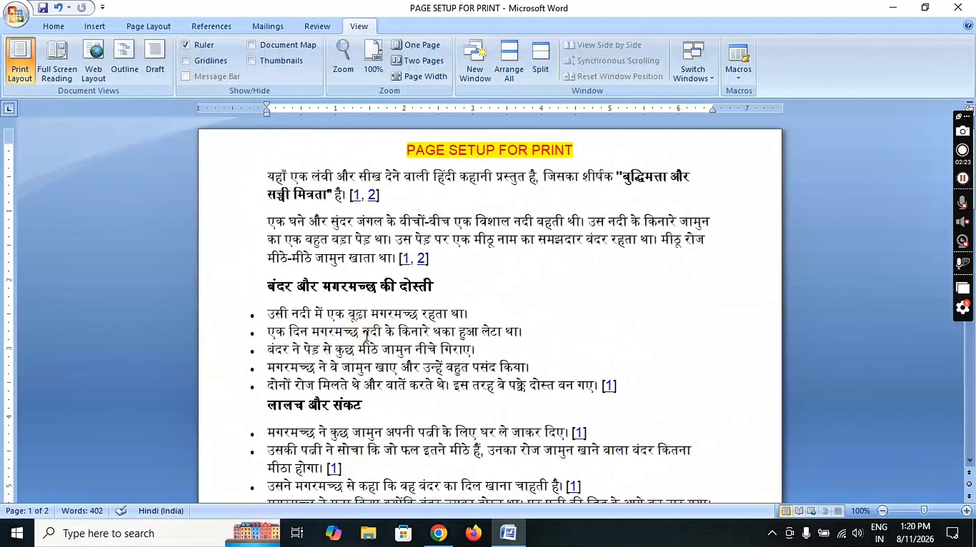
scroll(367, 332, "down", 20)
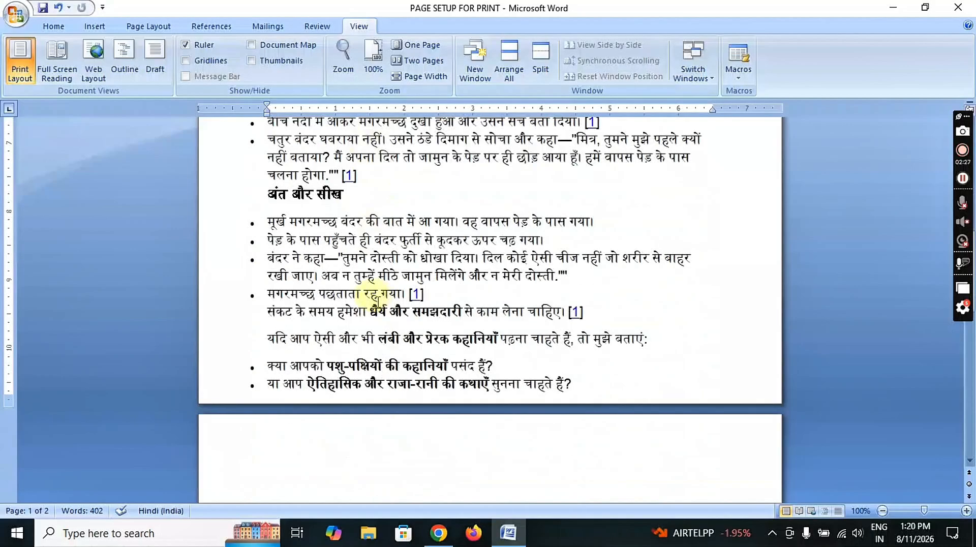
Copy the closing question paragraph and its two bullets, paste them after the last bullet, and add a new bullet.
left_click_drag(263, 337, 626, 394)
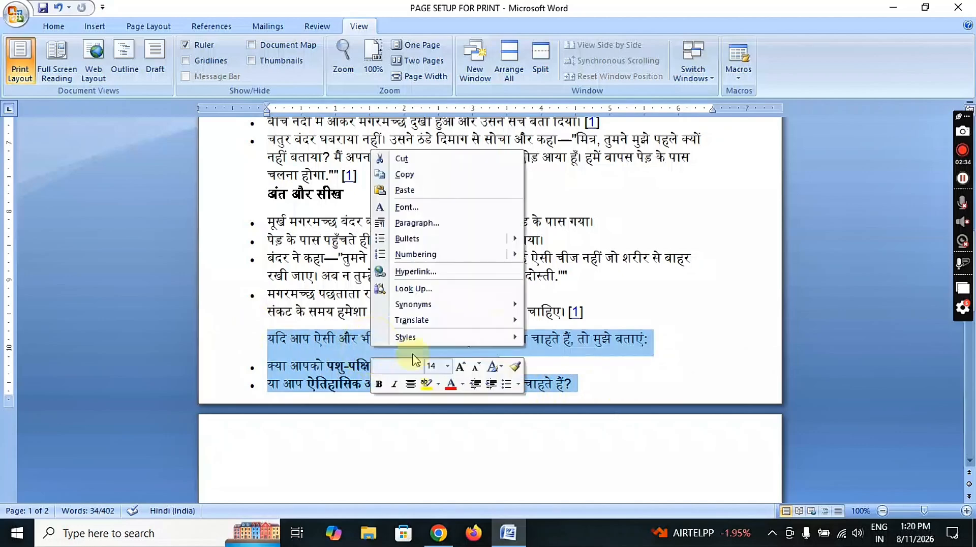
right_click(371, 357)
left_click(414, 181)
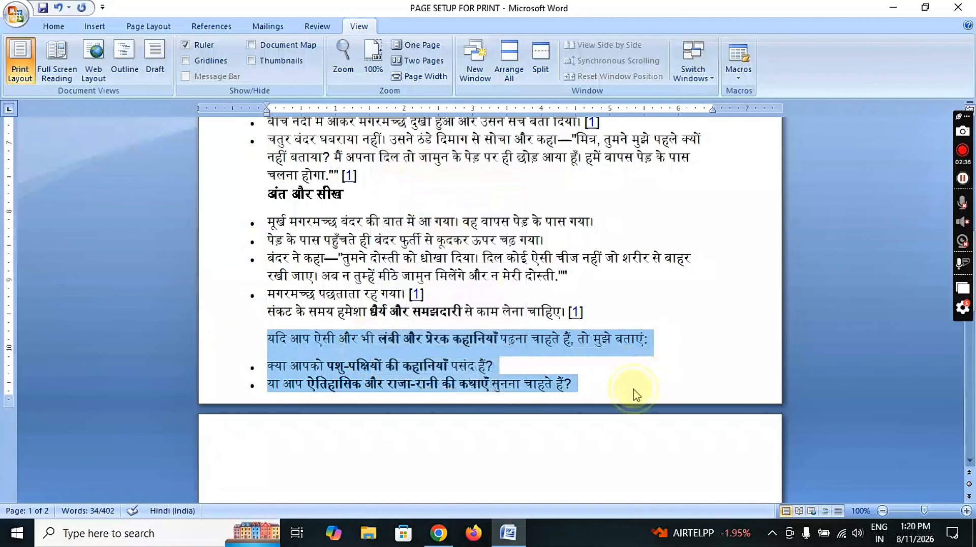
left_click(611, 389)
key("ctrl+v")
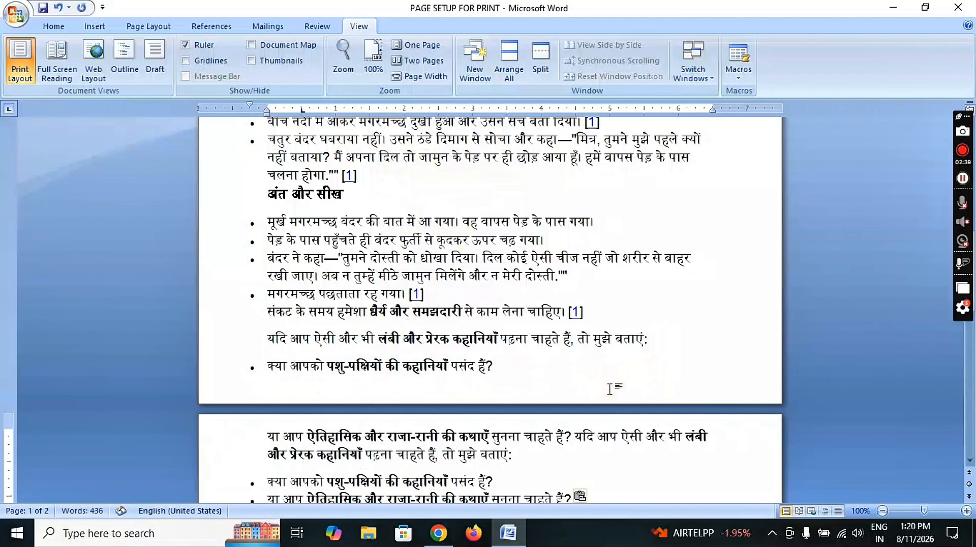
key("Return")
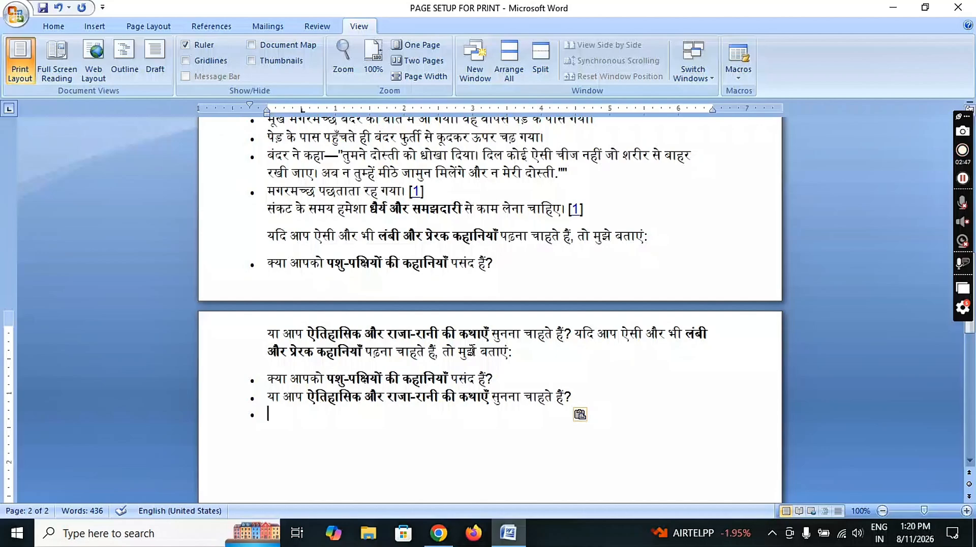
scroll(388, 290, "up", 12)
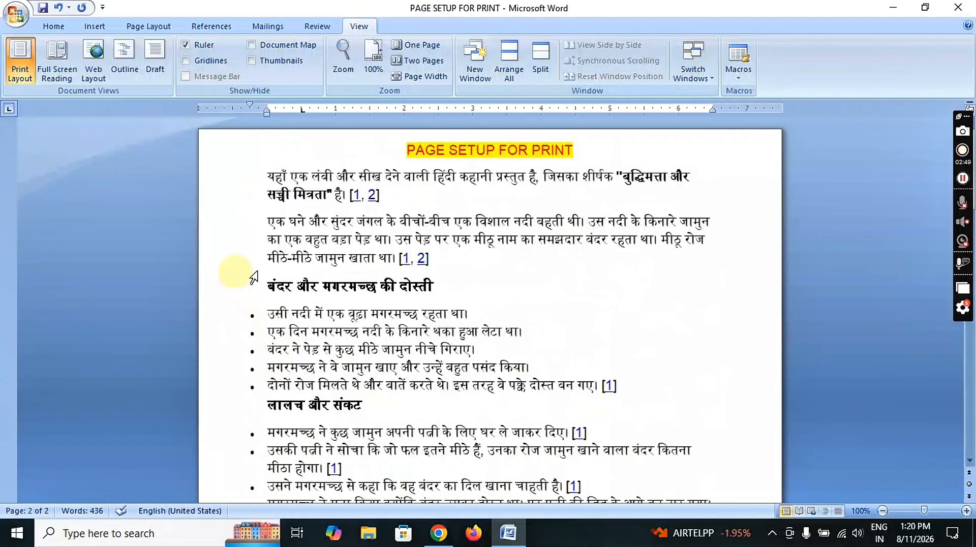
Drag the right margin out to about 7" and the left margin slightly left on the horizontal ruler.
left_click(245, 266)
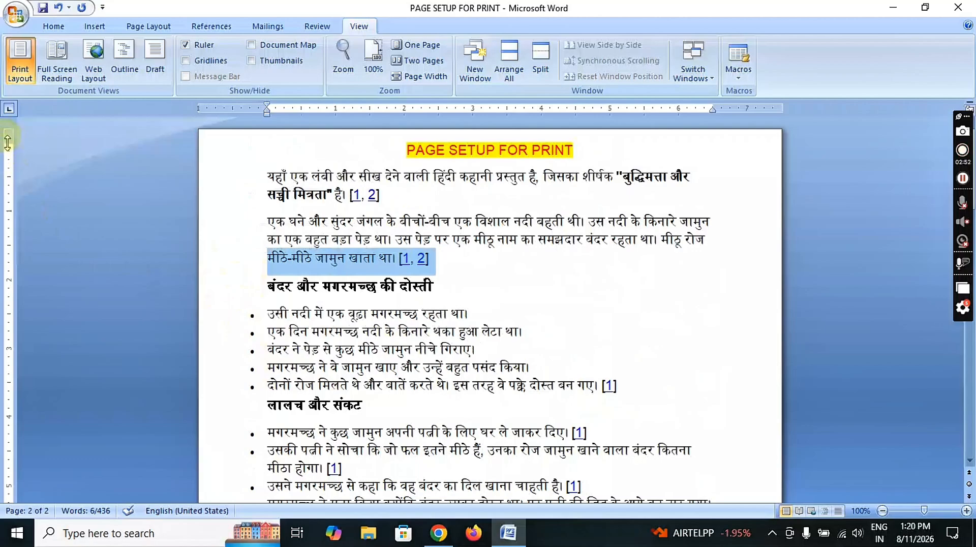
scroll(47, 319, "down", 10)
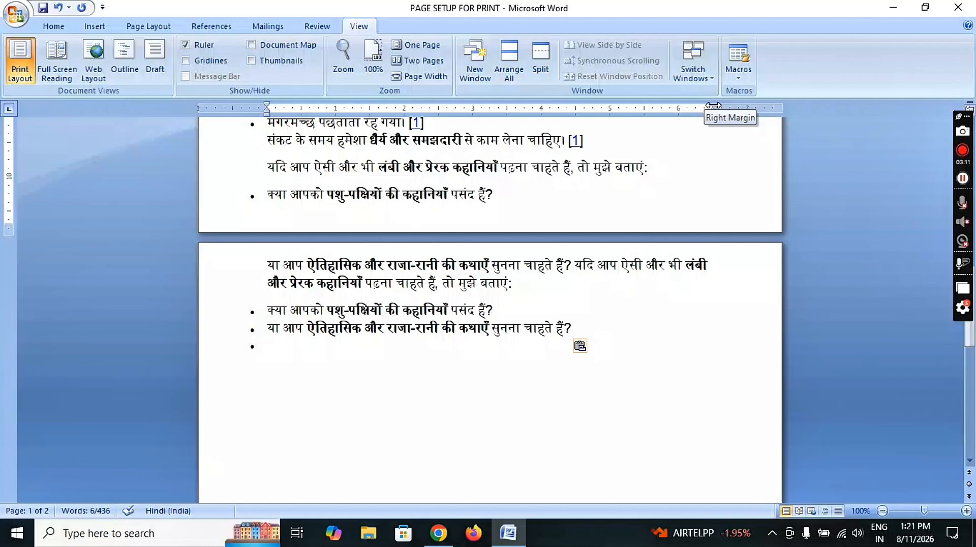
left_click_drag(713, 105, 760, 105)
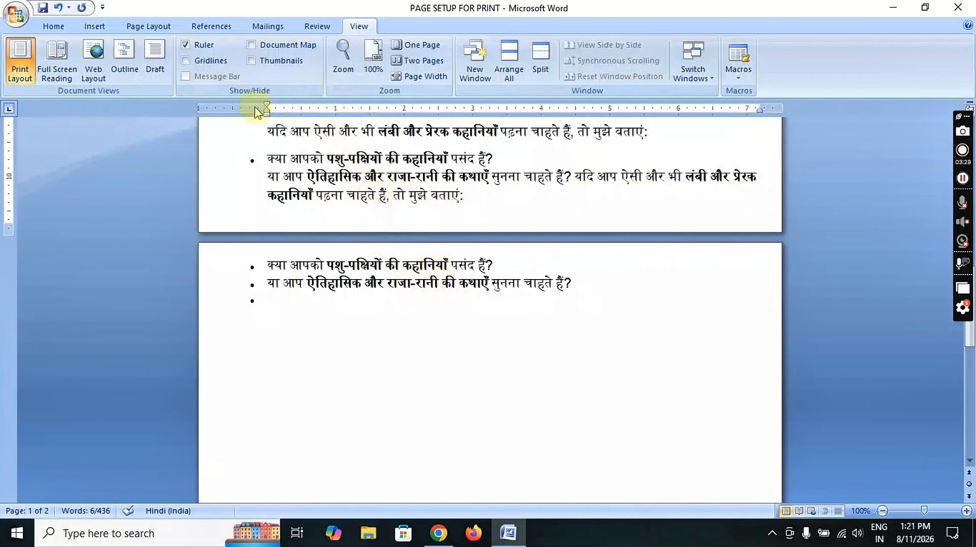
mouse_move(267, 109)
left_mouse_down()
mouse_move(200, 112)
mouse_move(226, 107)
left_mouse_up()
scroll(344, 175, "down", 10)
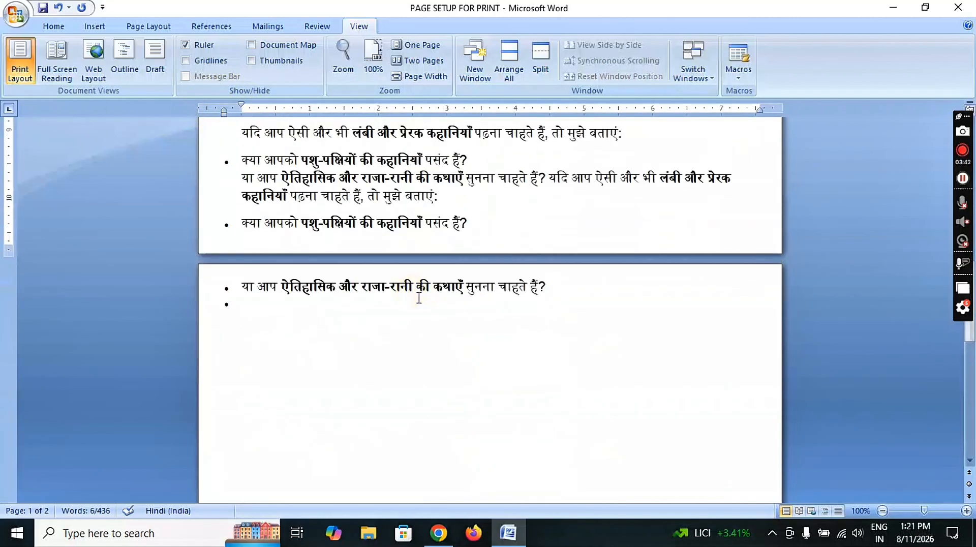
scroll(418, 298, "up", 12)
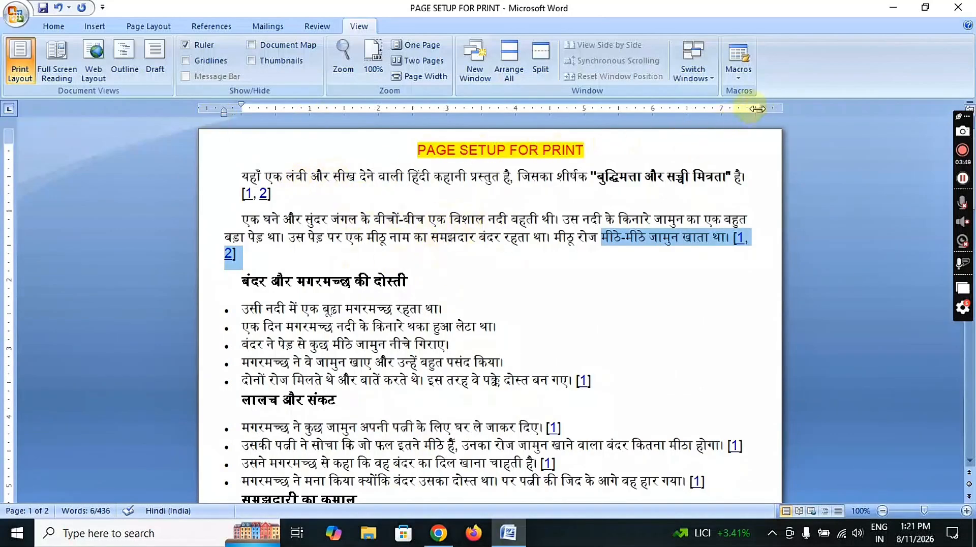
Nudge the right margin and pull the left margin further left so the pasted questions fit on page 1.
left_click_drag(760, 108, 764, 108)
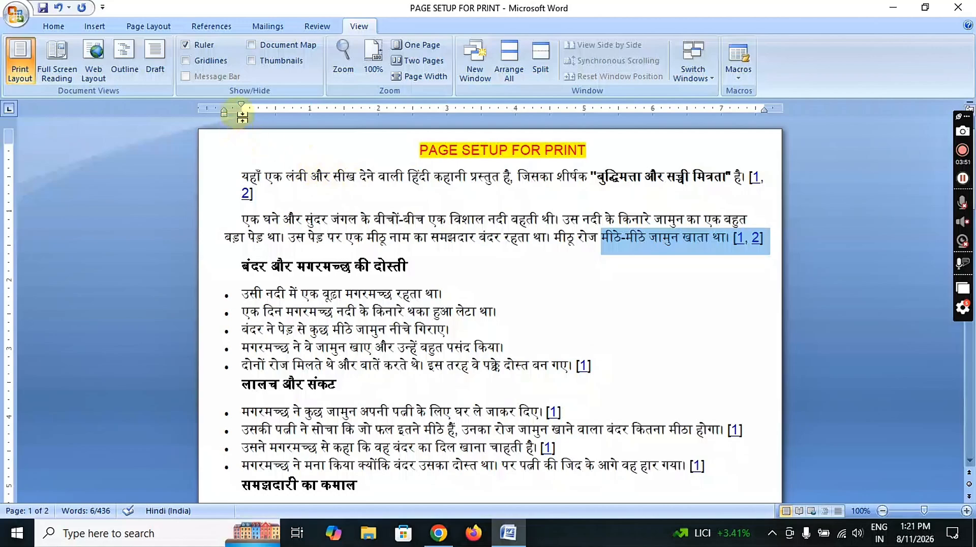
mouse_move(241, 108)
left_mouse_down()
mouse_move(212, 108)
mouse_move(224, 108)
left_mouse_up()
scroll(349, 275, "down", 13)
scroll(298, 264, "up", 1)
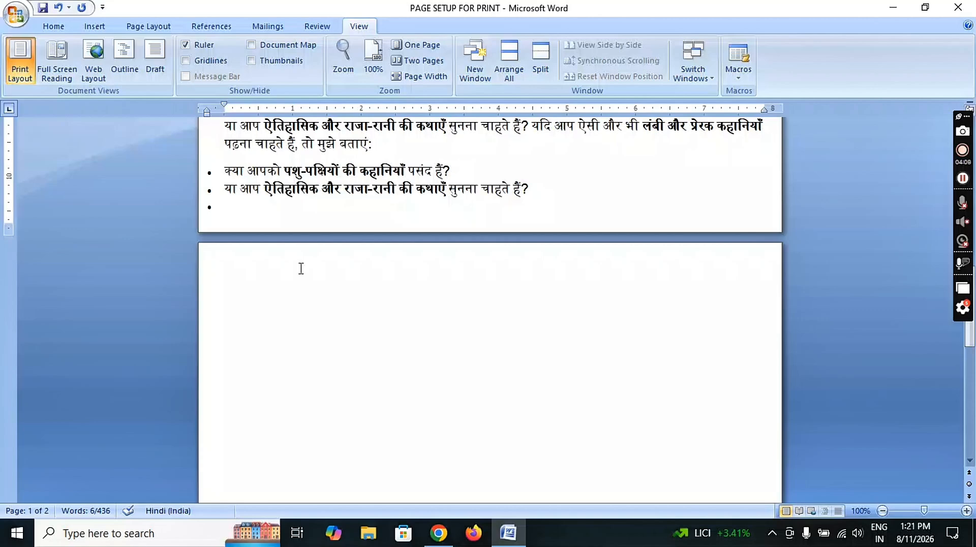
scroll(301, 269, "up", 5)
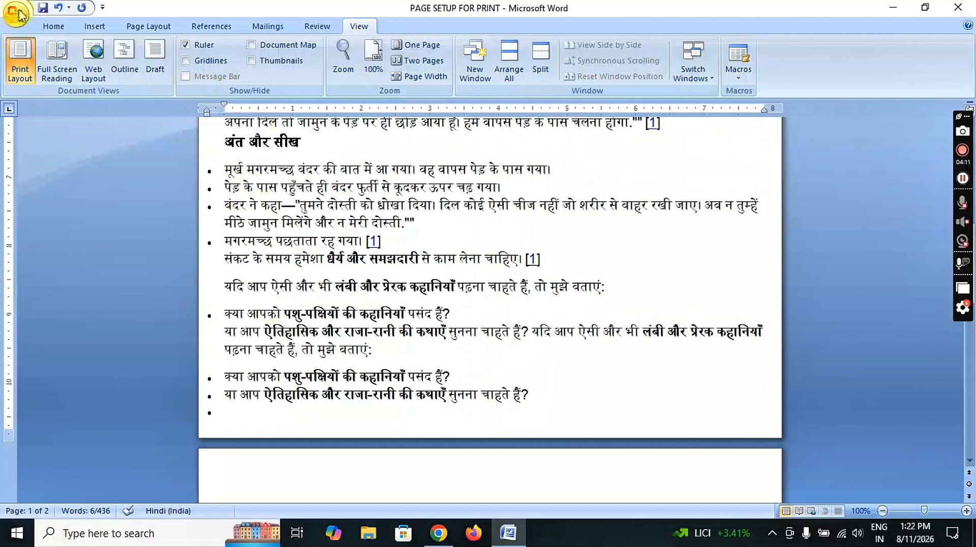
Check the pages in Print Preview, open and cancel the Print dialog, then close the preview.
left_click(17, 14)
mouse_move(40, 186)
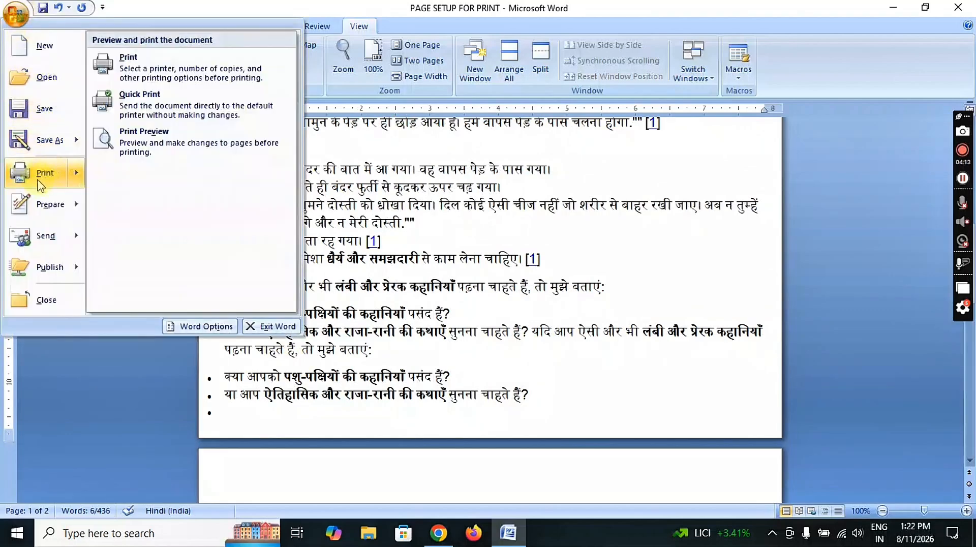
left_click(162, 152)
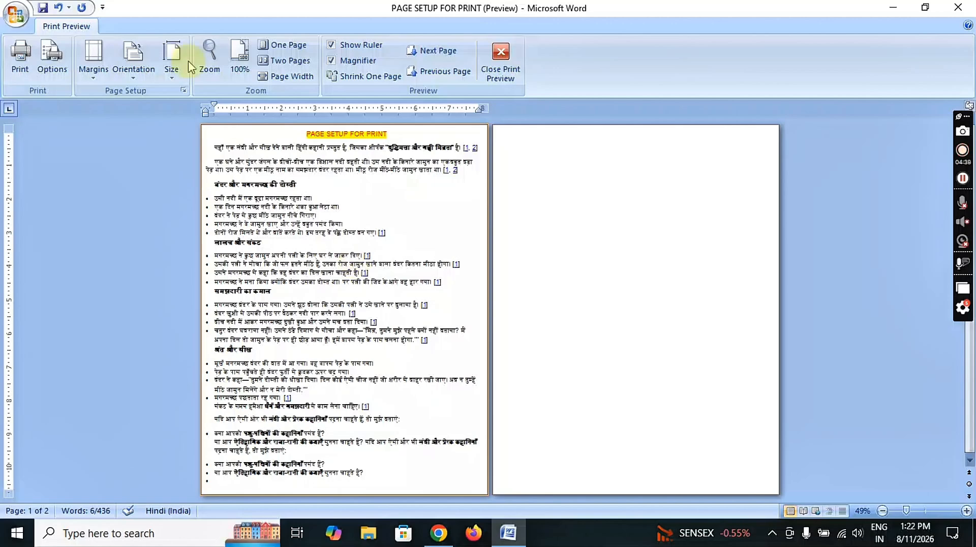
left_click(20, 59)
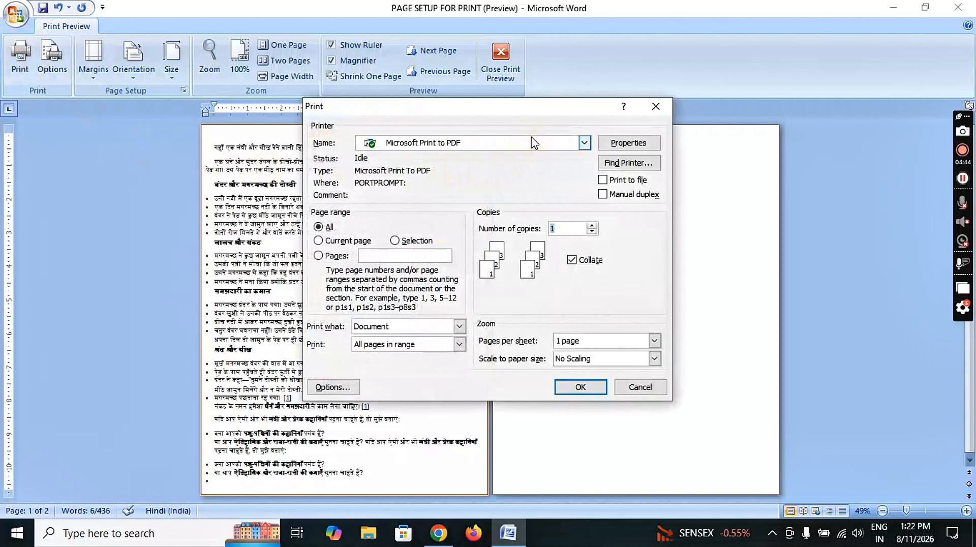
left_click(635, 391)
left_click(500, 61)
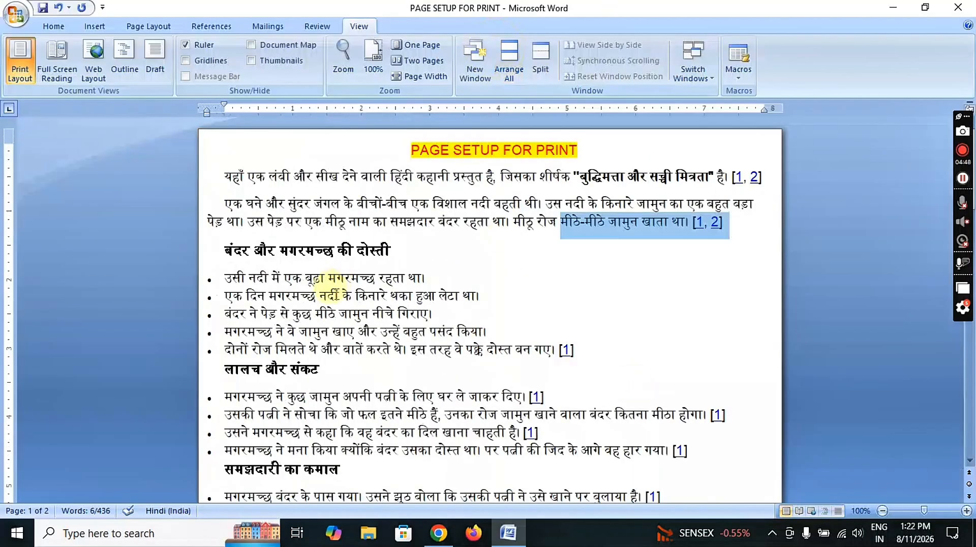
Save the PAGE SETUP FOR PRINT document and exit Word.
left_click(338, 294)
key("ctrl+s")
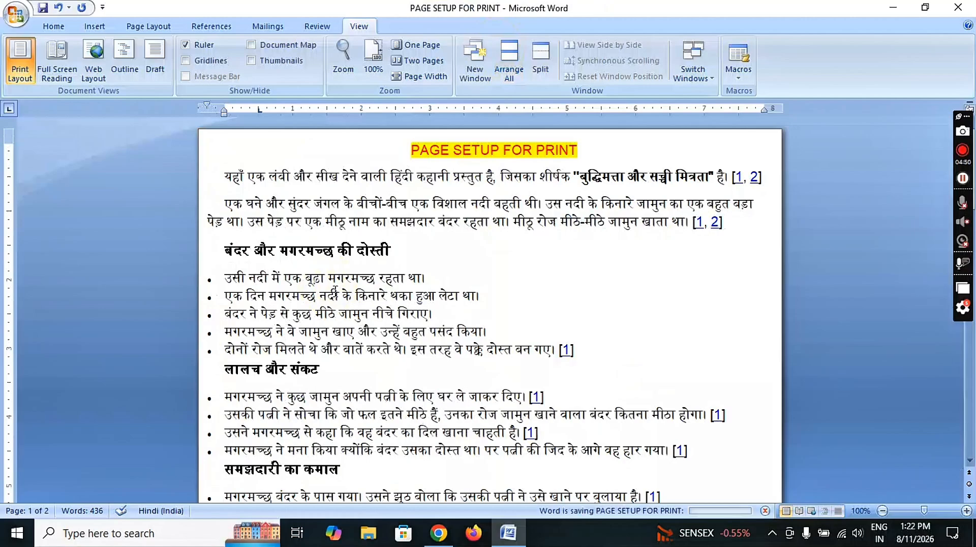
left_click(958, 7)
Refresh the desktop twice so the saved file shows.
right_click(591, 67)
left_click(624, 114)
right_click(629, 110)
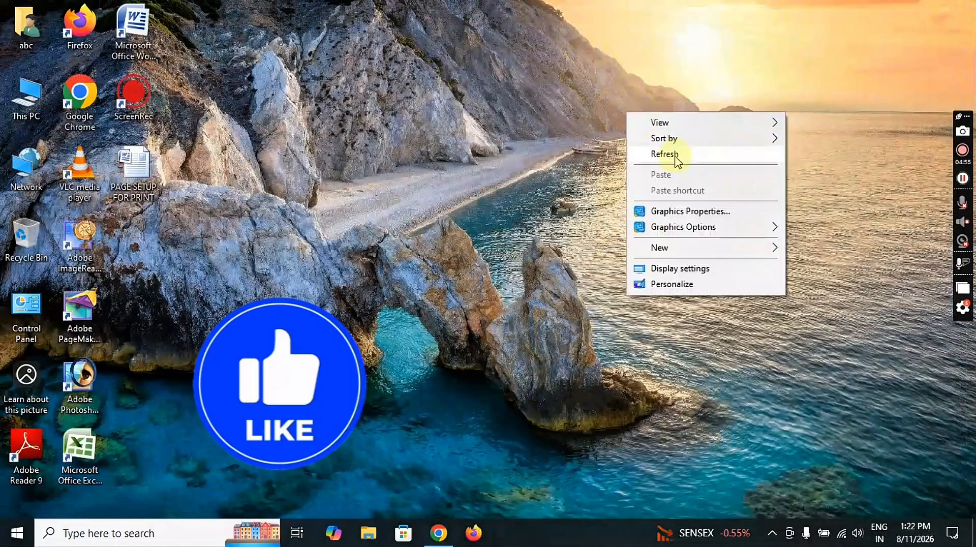
left_click(675, 157)
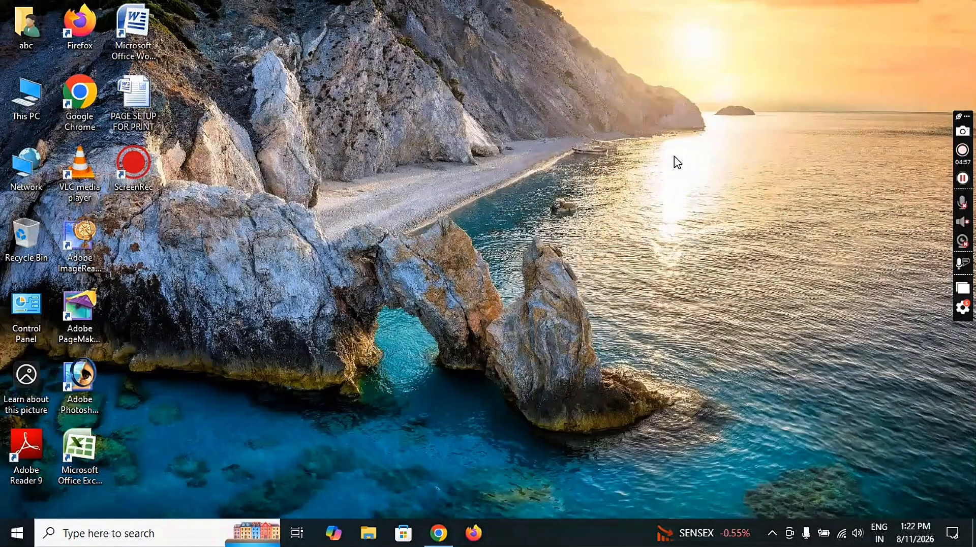